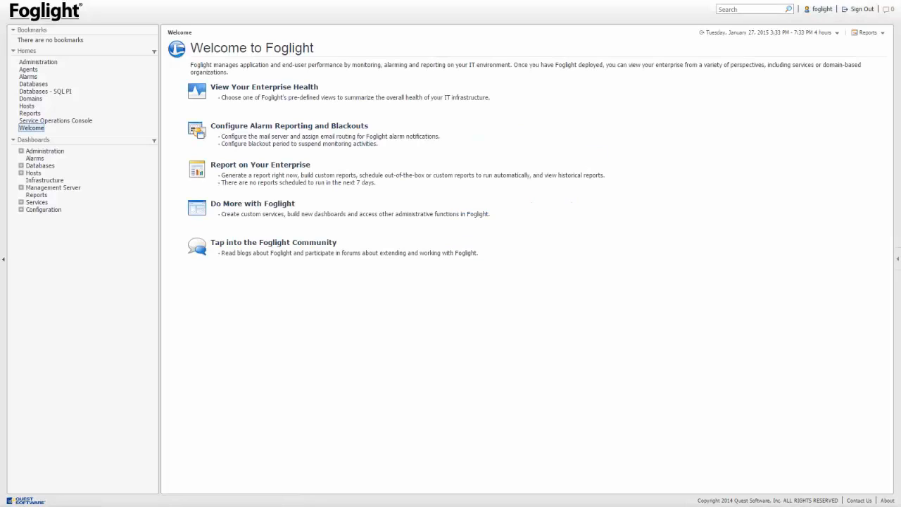
Open the Databases dashboard, start monitoring a new SQL Server instance and switch to the option for discovering multiple instances
{"action": "left_click", "coordinate": [34, 84]}
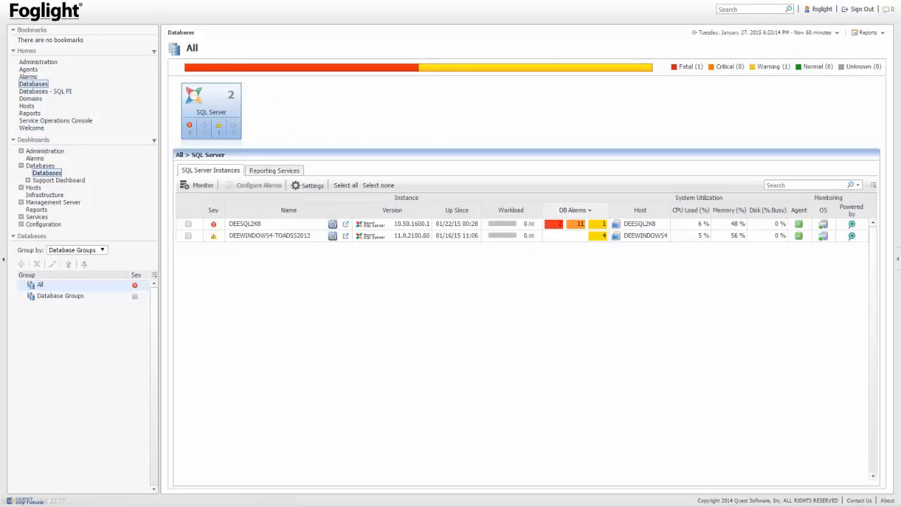
{"action": "left_click", "coordinate": [204, 185]}
{"action": "left_click", "coordinate": [246, 198]}
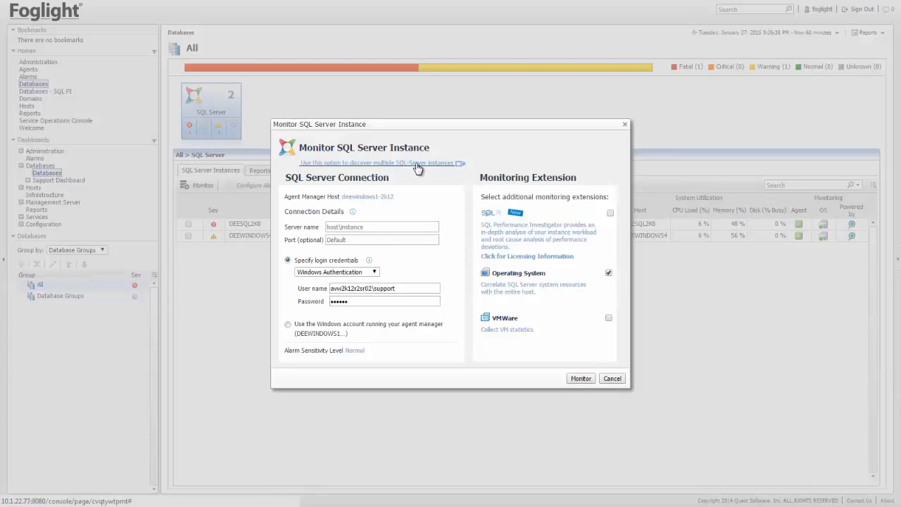
{"action": "left_click", "coordinate": [418, 166]}
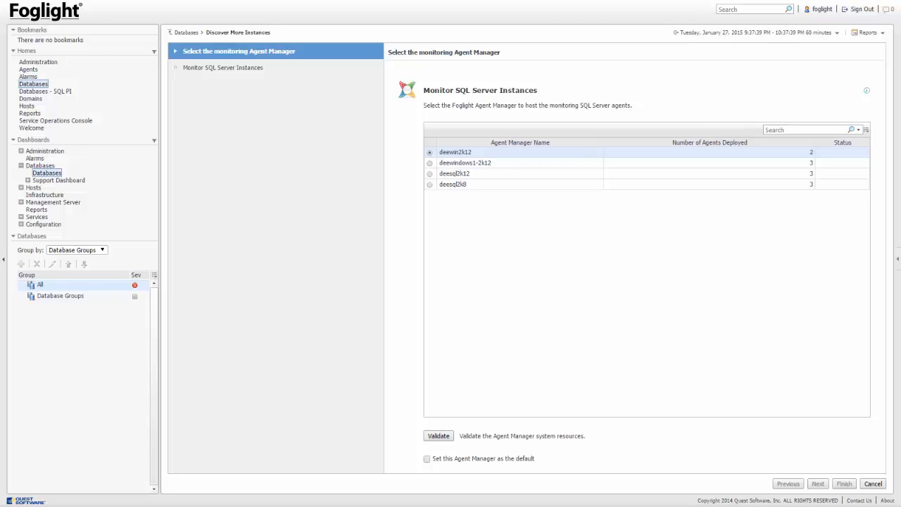
Check the Agent Manager help, then select and validate deewindows1-2k12 as the monitoring Agent Manager and continue to the instances page
{"action": "left_click", "coordinate": [866, 91]}
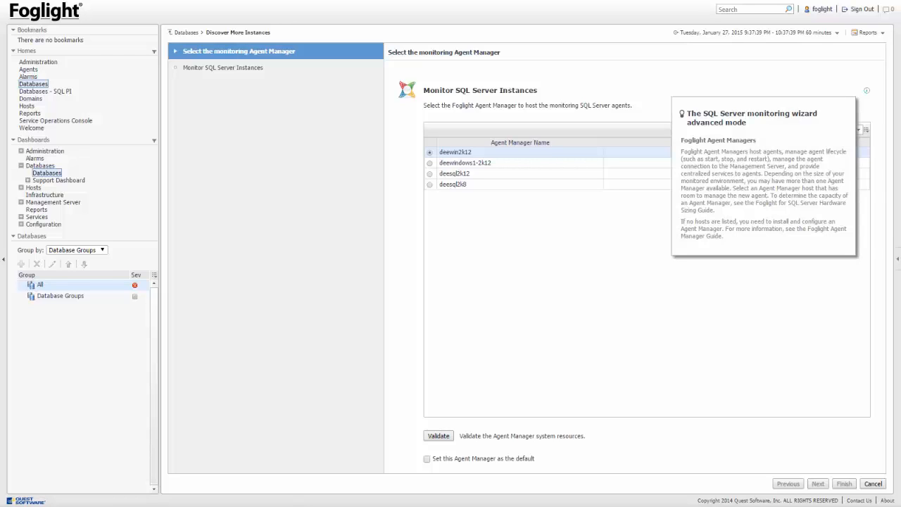
{"action": "left_click", "coordinate": [820, 325]}
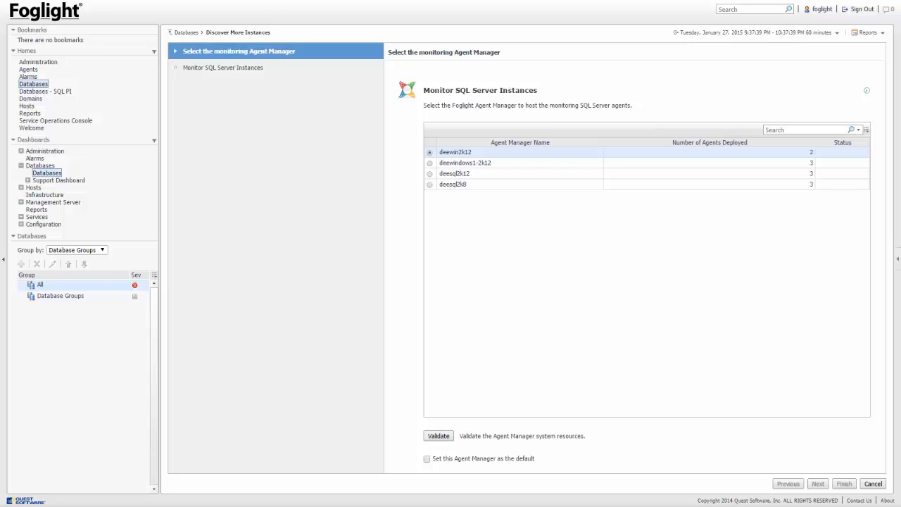
{"action": "left_click", "coordinate": [430, 163]}
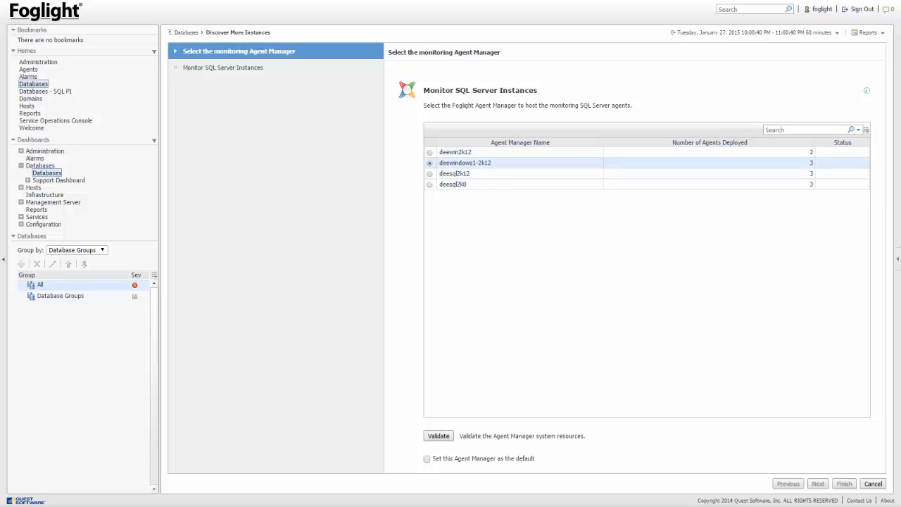
{"action": "left_click", "coordinate": [438, 436]}
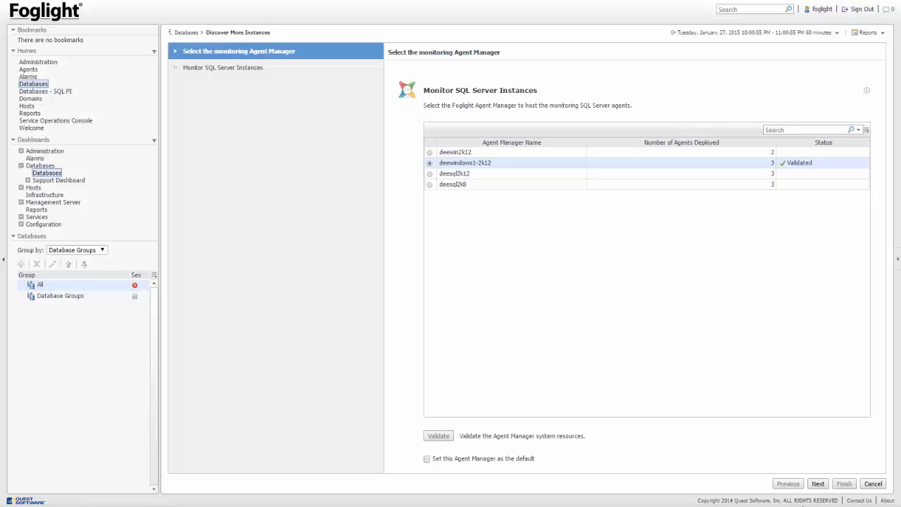
{"action": "left_click", "coordinate": [818, 483]}
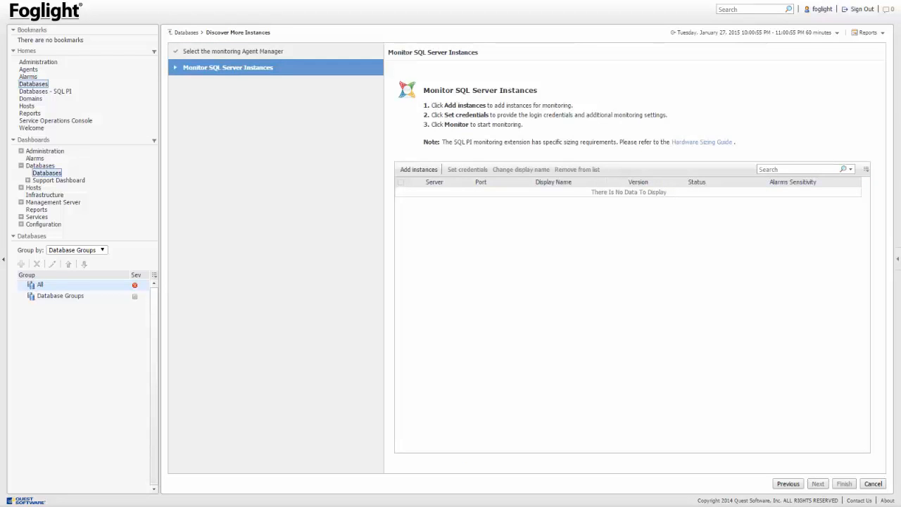
Manually add the SQL Server instance AVW2K12R2SR02\TOADSS2012 to the list, leaving the port at its default
{"action": "left_click", "coordinate": [417, 171]}
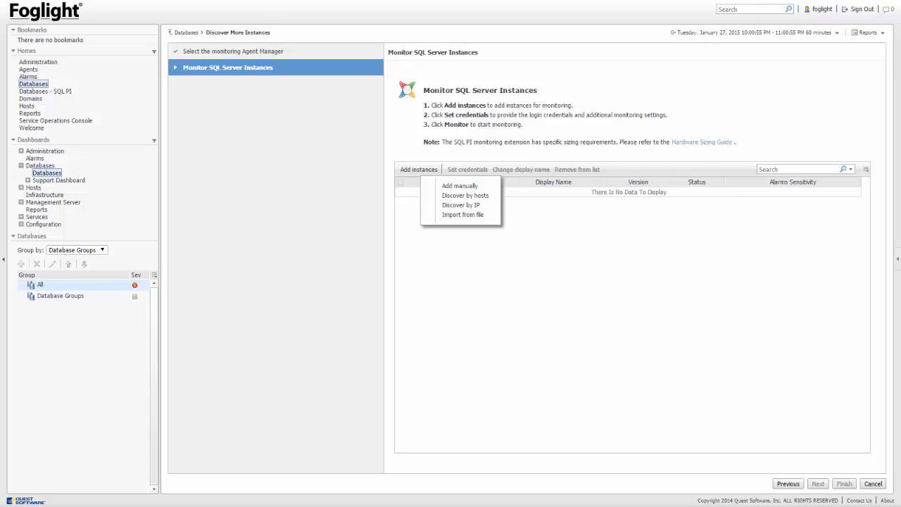
{"action": "left_click", "coordinate": [465, 186]}
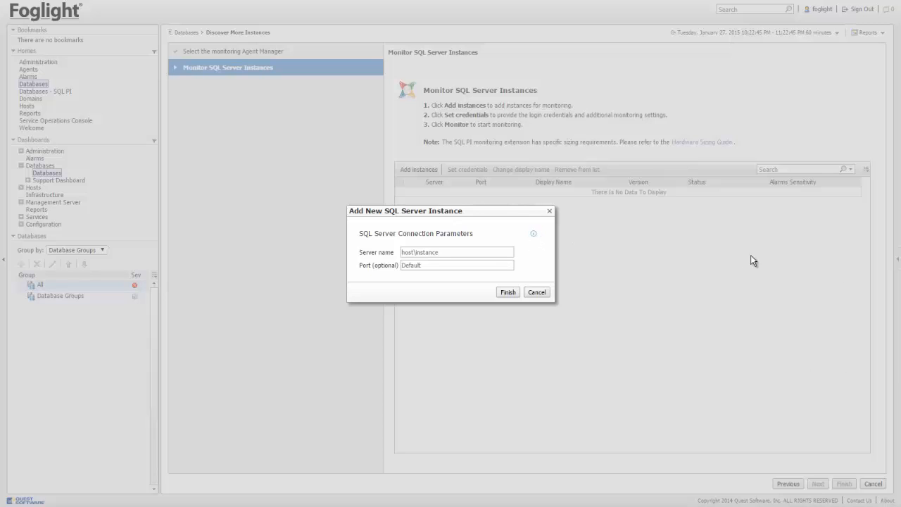
{"action": "mouse_move", "coordinate": [534, 233]}
{"action": "type", "text": "AVW2K12R2SR02\\TOADSS2012"}
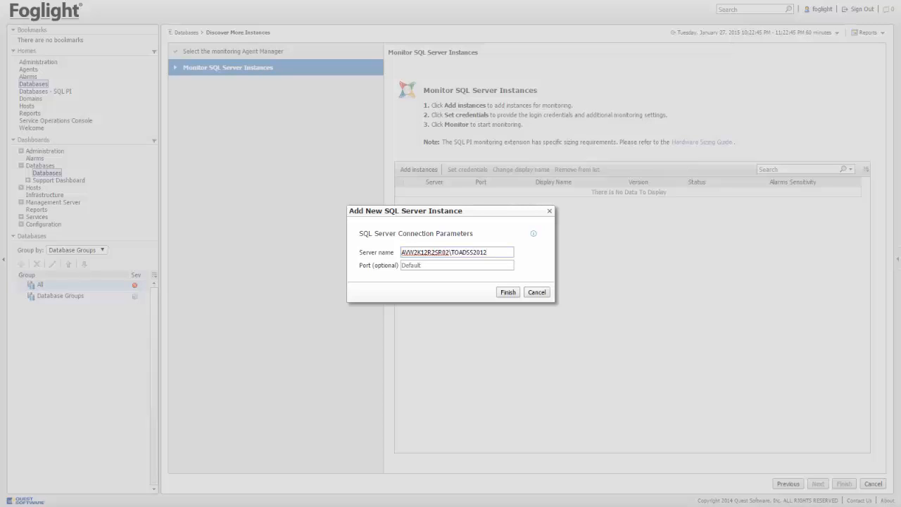
{"action": "left_click", "coordinate": [507, 292]}
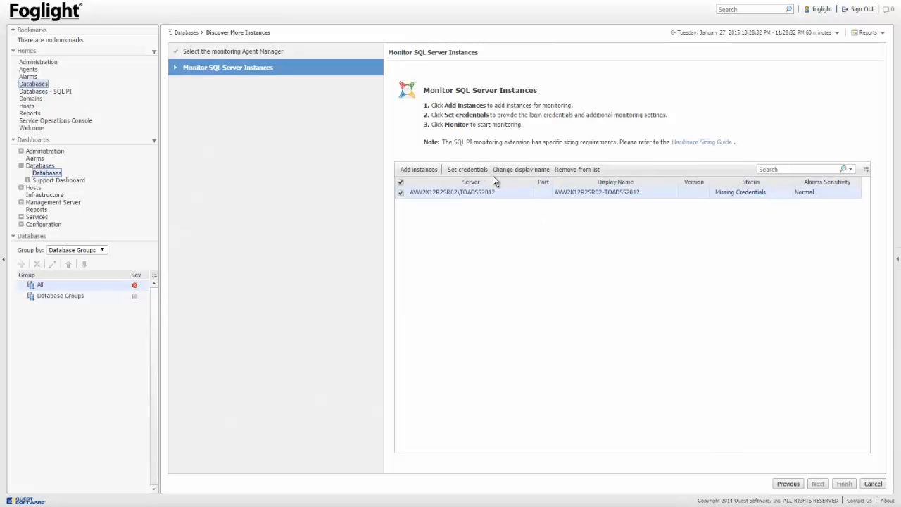
Open the added instance's credential settings and read the help on the port, login credentials and SSL connection
{"action": "left_click", "coordinate": [467, 169]}
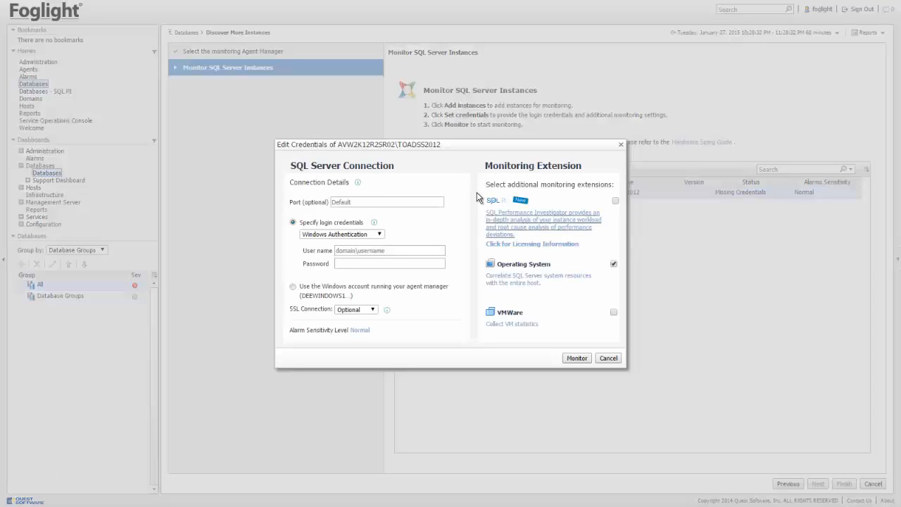
{"action": "left_click", "coordinate": [358, 183]}
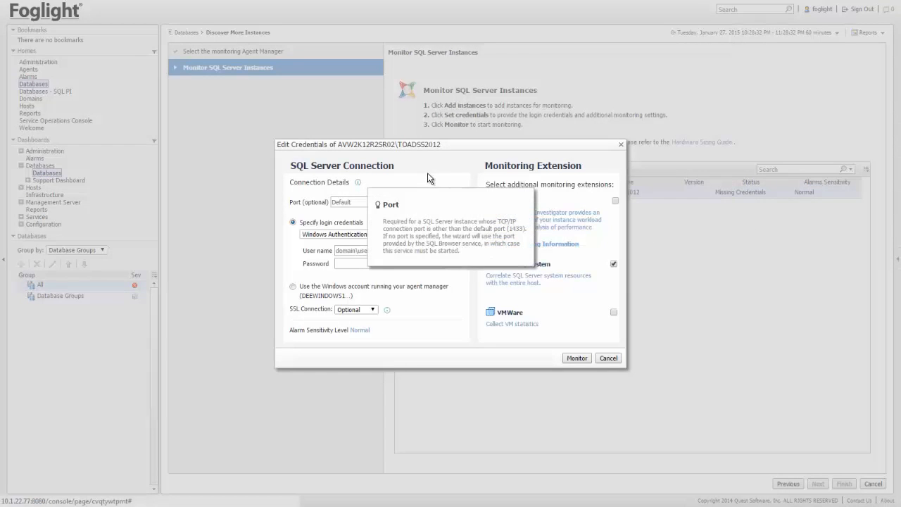
{"action": "left_click", "coordinate": [374, 222]}
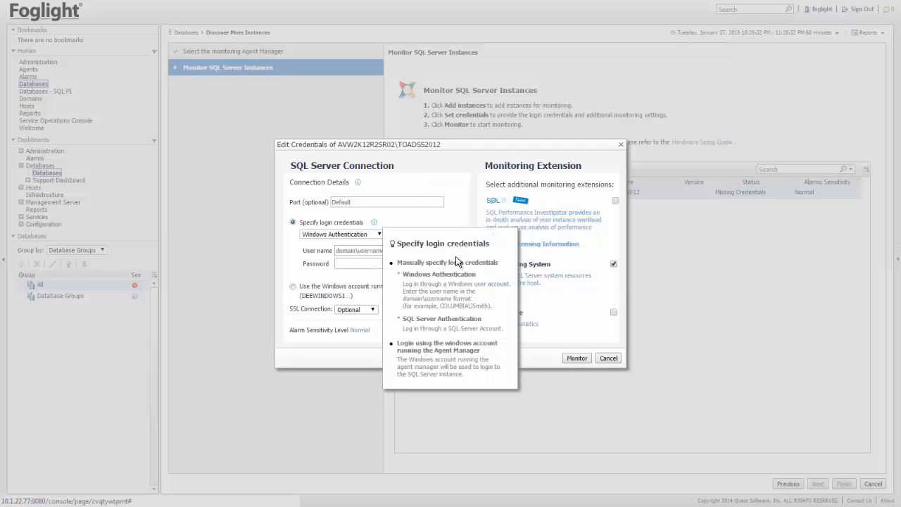
{"action": "left_click", "coordinate": [425, 220]}
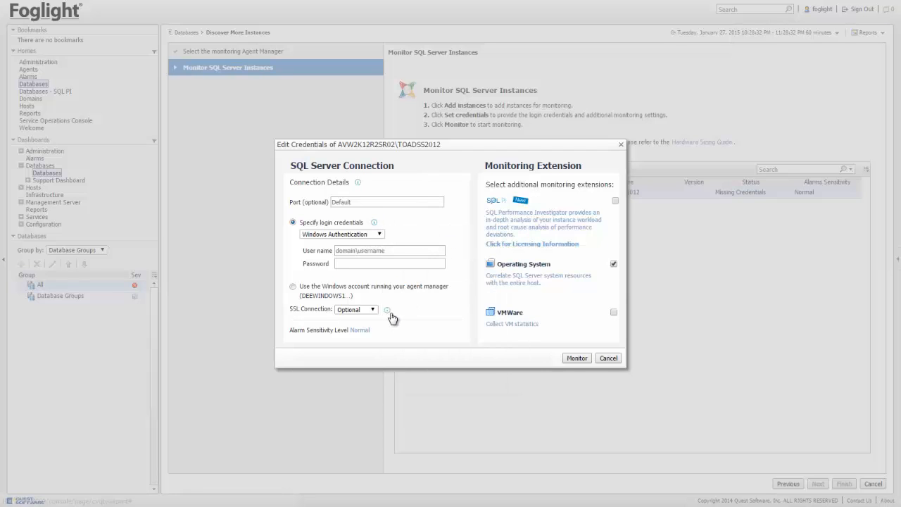
{"action": "left_click", "coordinate": [386, 310]}
{"action": "left_click", "coordinate": [411, 236]}
Switch the instance's login credentials to SQL Server Authentication
{"action": "left_click", "coordinate": [303, 234]}
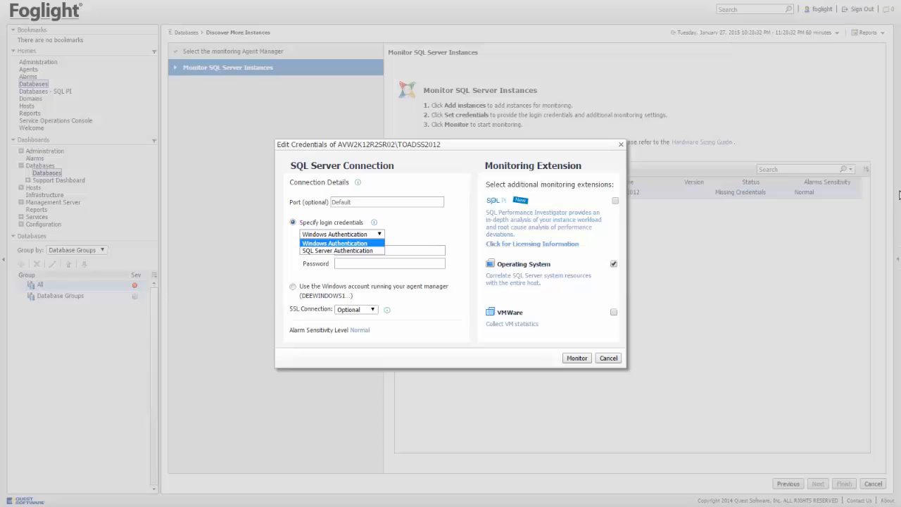
{"action": "left_click", "coordinate": [590, 243]}
{"action": "left_click", "coordinate": [380, 236]}
{"action": "left_click", "coordinate": [338, 251]}
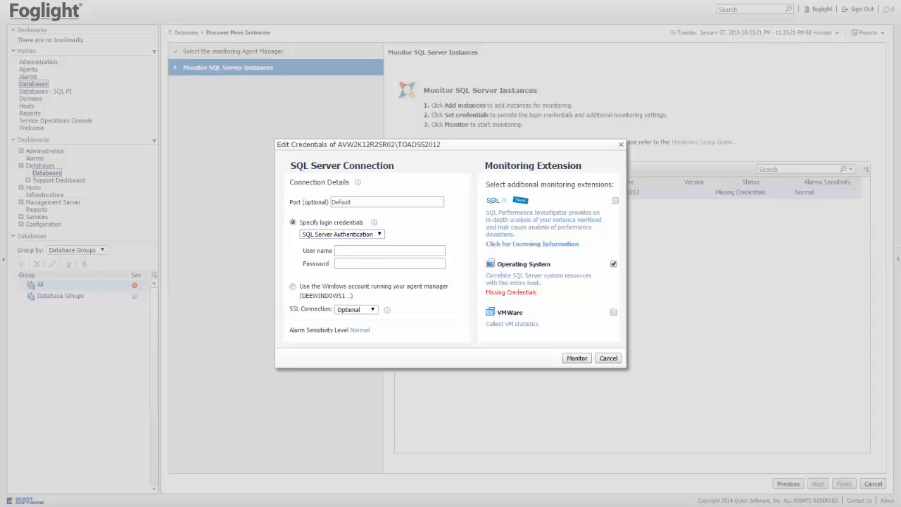
Examine the Operating System monitoring extension's host login options and the stored credentials in DB-Agent Lockbox
{"action": "left_click", "coordinate": [507, 293]}
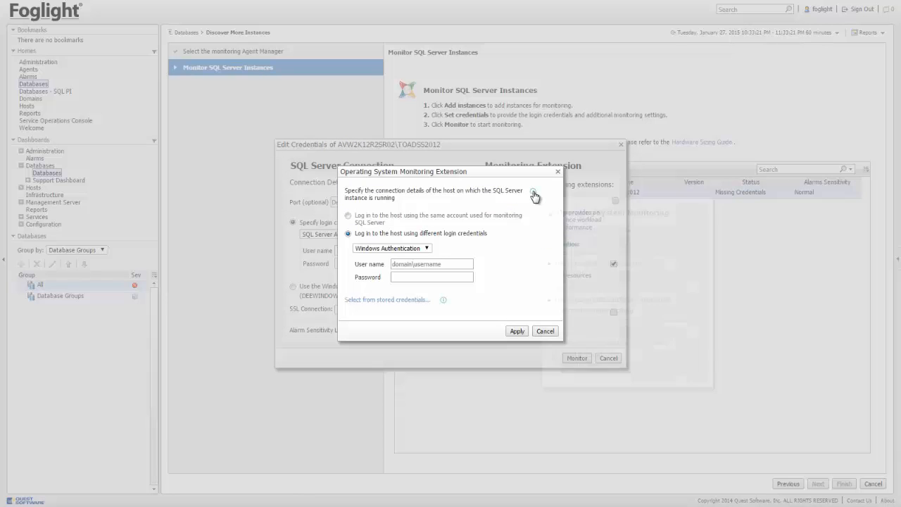
{"action": "mouse_move", "coordinate": [533, 192]}
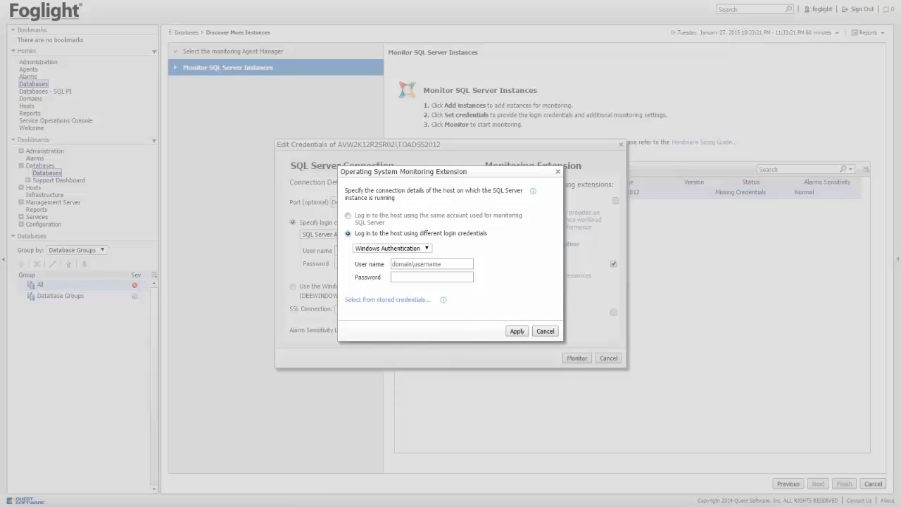
{"action": "left_click", "coordinate": [391, 300]}
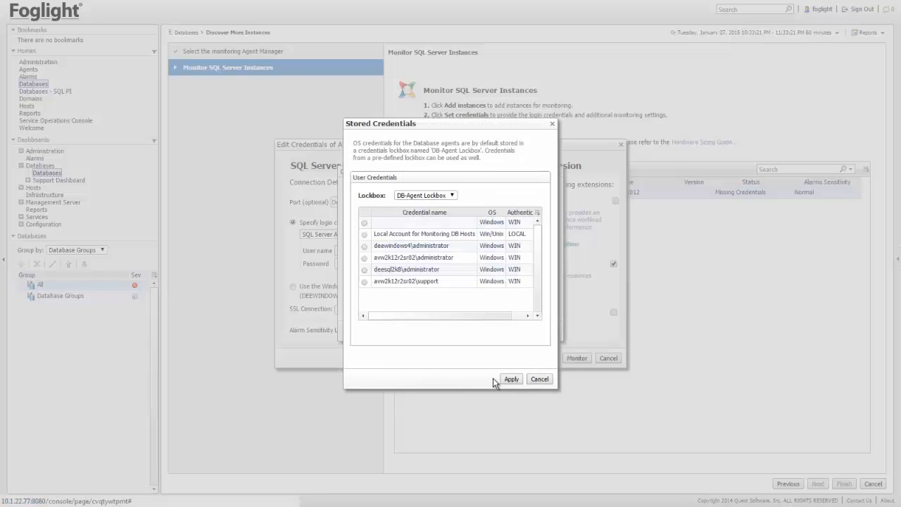
{"action": "left_click", "coordinate": [538, 379]}
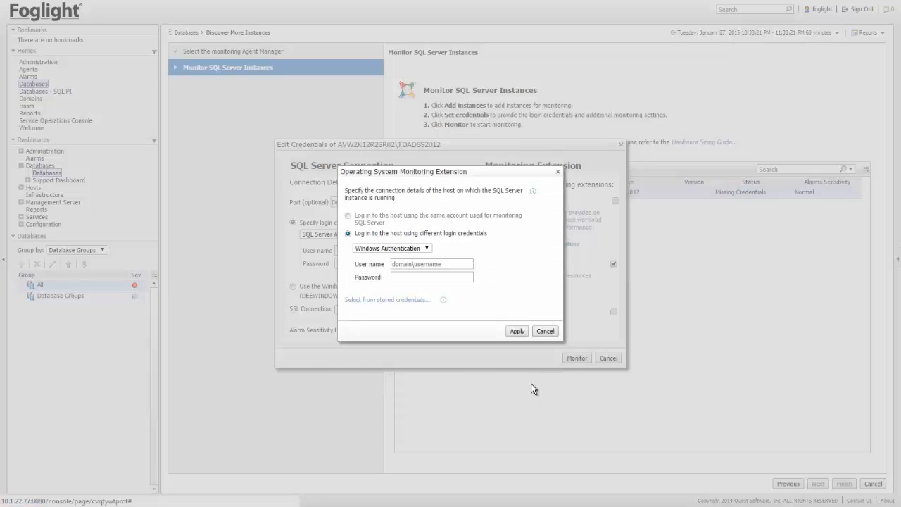
{"action": "left_click", "coordinate": [544, 332]}
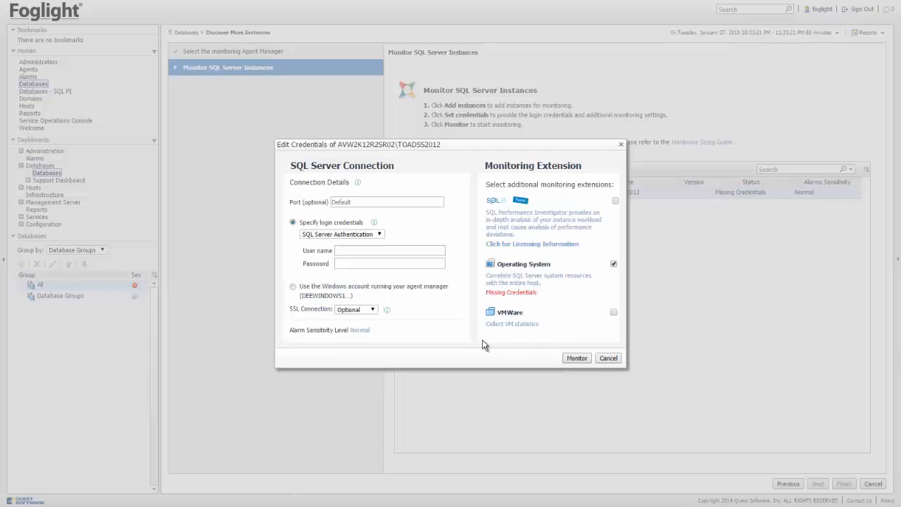
Specify login credentials with Windows Authentication, entering the user name avw2k12r2sr02\support and the account password
{"action": "left_click", "coordinate": [293, 288]}
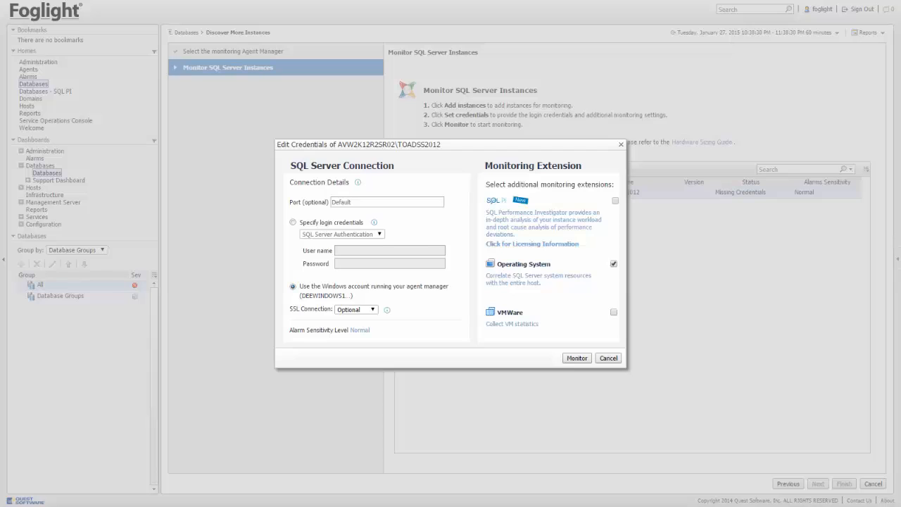
{"action": "left_click", "coordinate": [293, 222]}
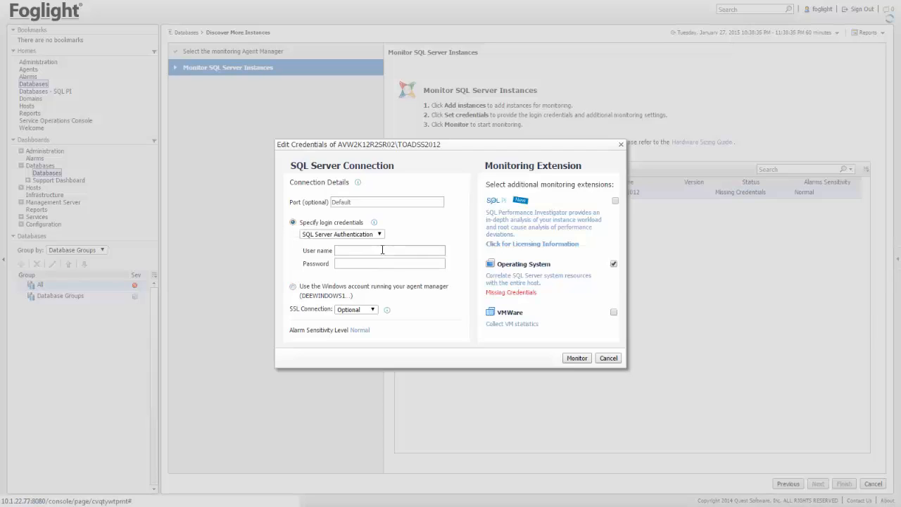
{"action": "left_click", "coordinate": [379, 235]}
{"action": "left_click", "coordinate": [352, 250]}
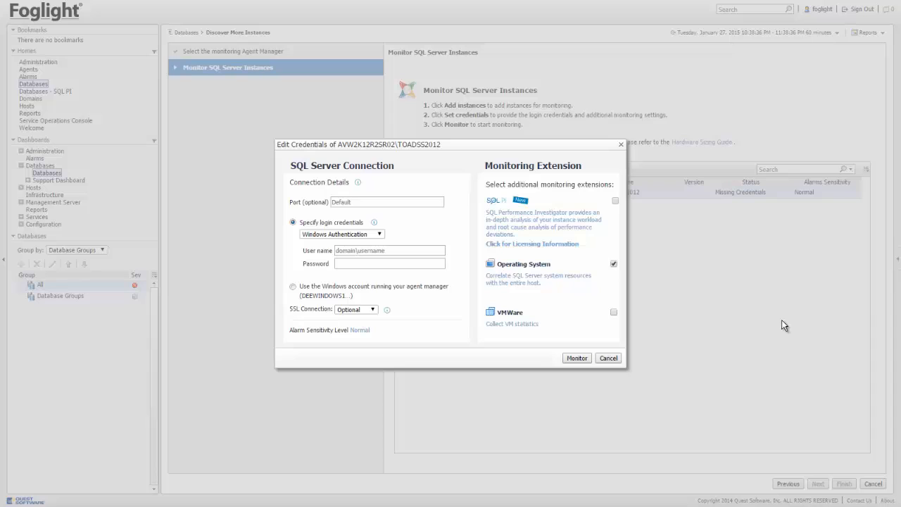
{"action": "left_click", "coordinate": [378, 251]}
Review the alarm sensitivity levels available for the instance, including Essential and Tuning
{"action": "left_click", "coordinate": [359, 331]}
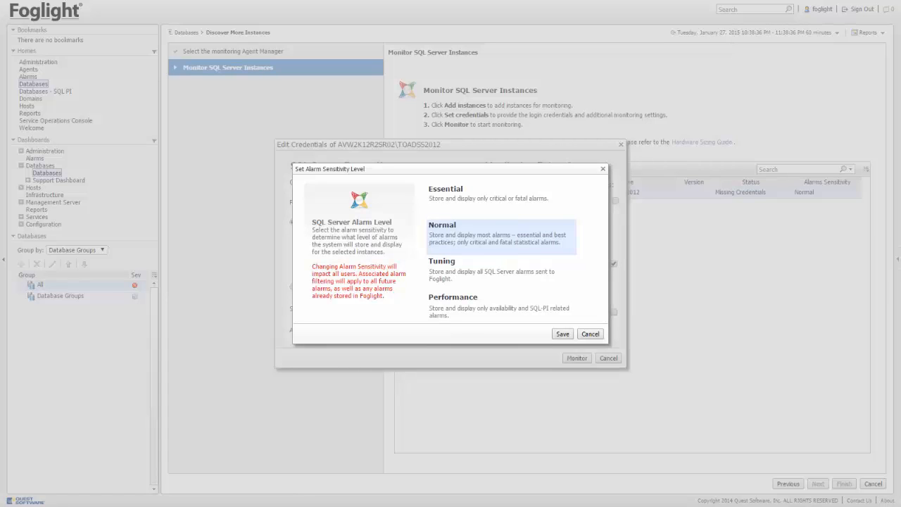
{"action": "left_click", "coordinate": [451, 194]}
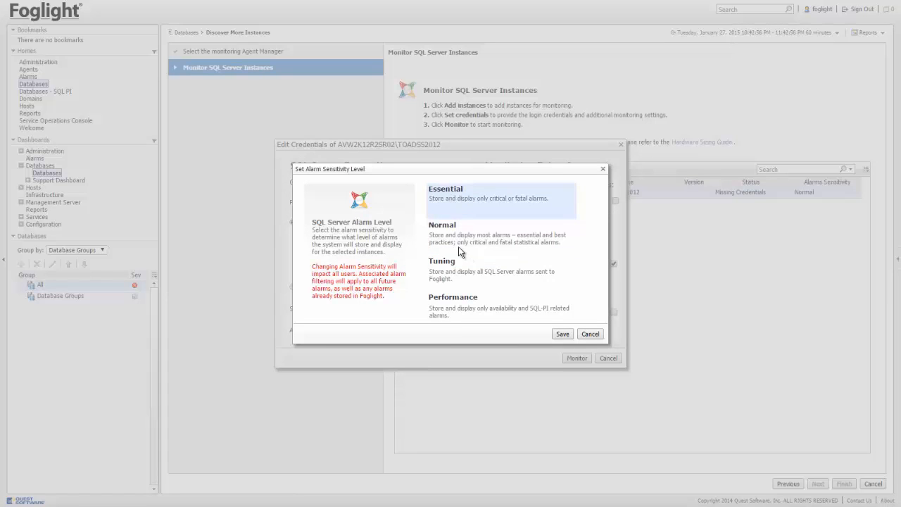
{"action": "left_click", "coordinate": [454, 265]}
{"action": "left_click", "coordinate": [563, 333]}
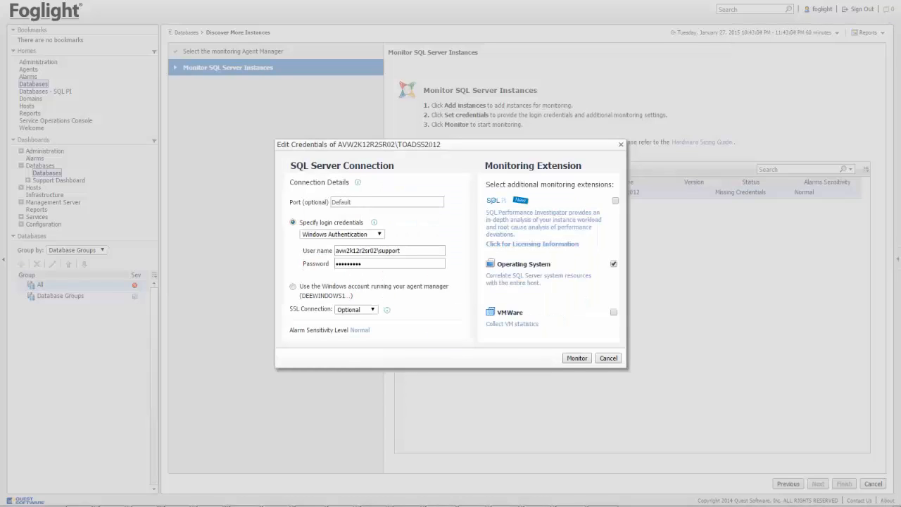
Start monitoring the instance with the Operating System extension and finish the discovery wizard
{"action": "left_click", "coordinate": [576, 358]}
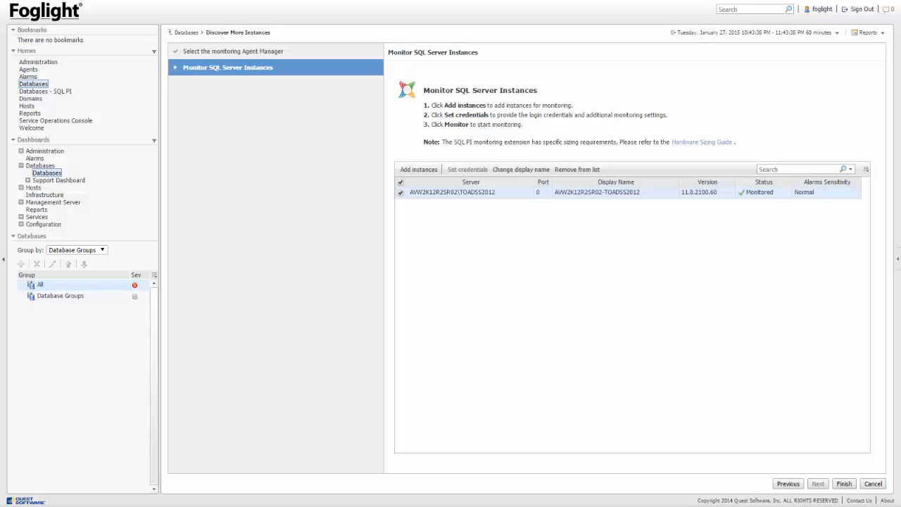
{"action": "left_click", "coordinate": [845, 484]}
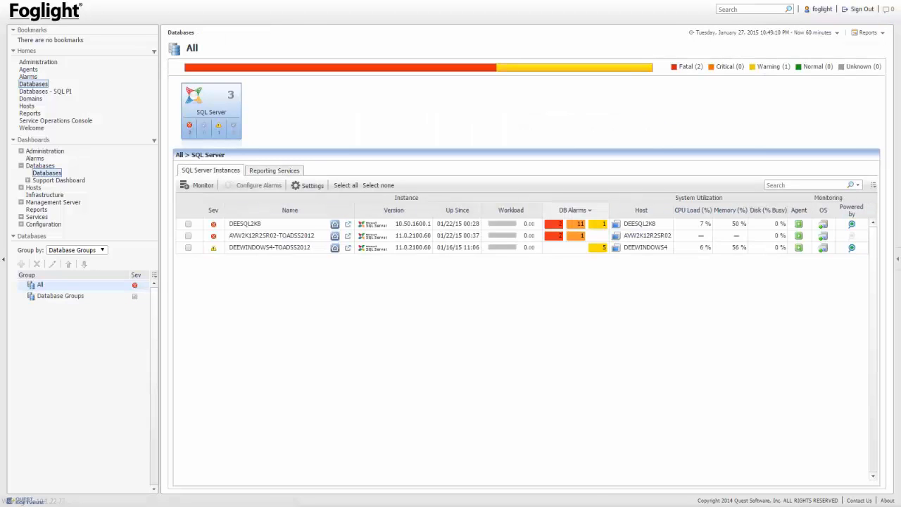